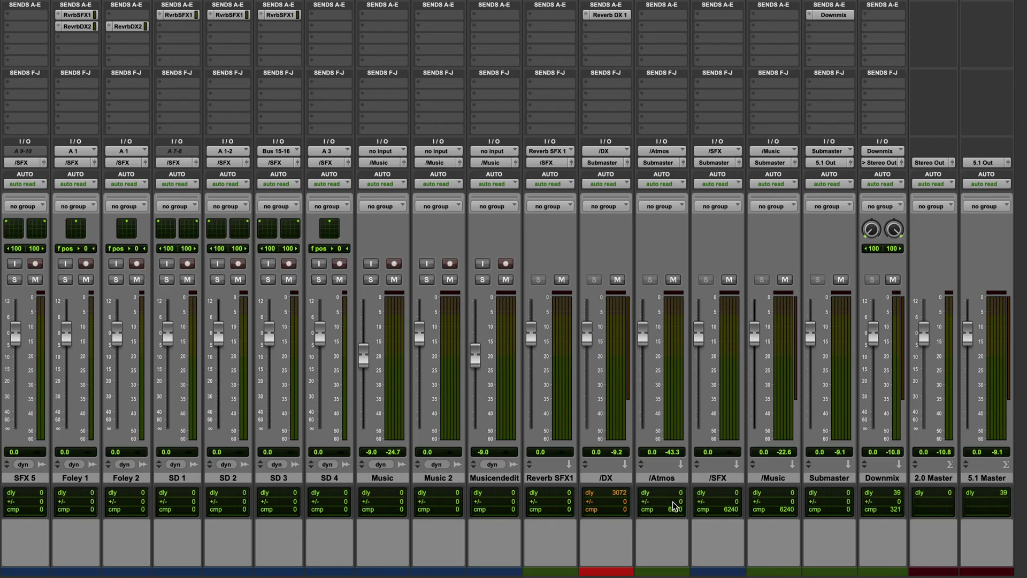
Select the DX, Atmos, SFX and Music submasters and check their send to the Downmix aux.
click(606, 481)
click(663, 480)
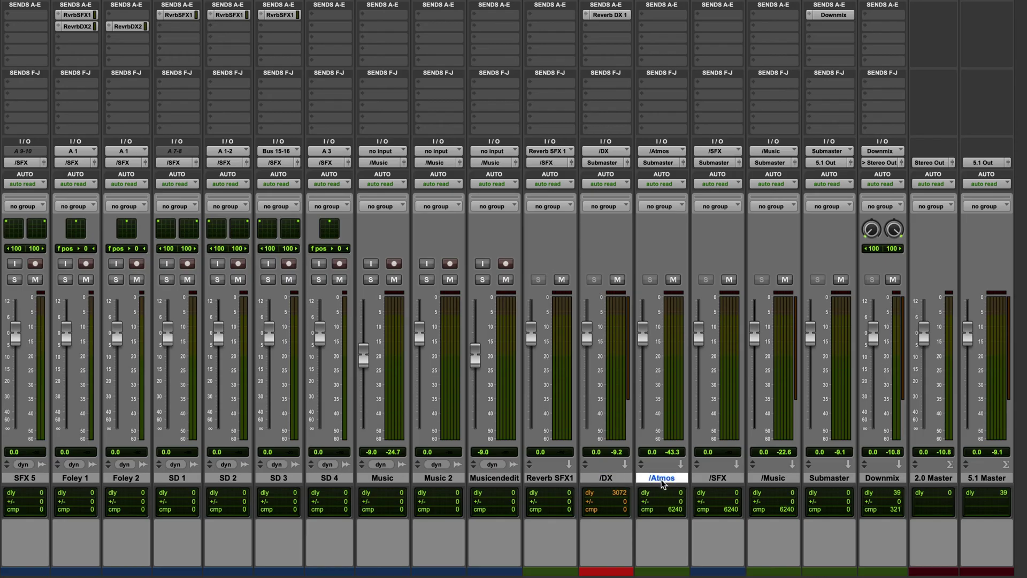
click(717, 480)
click(771, 480)
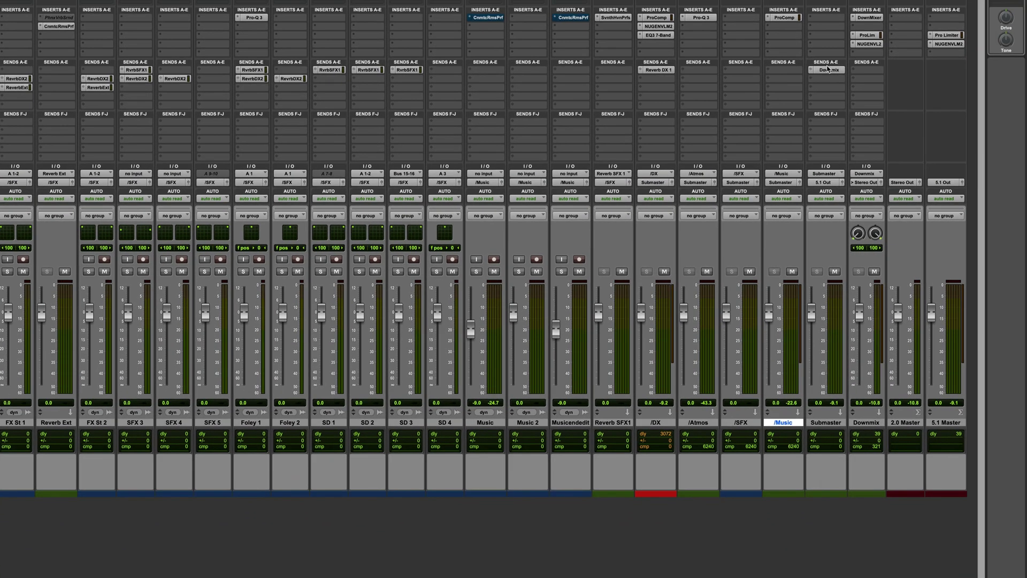
click(833, 15)
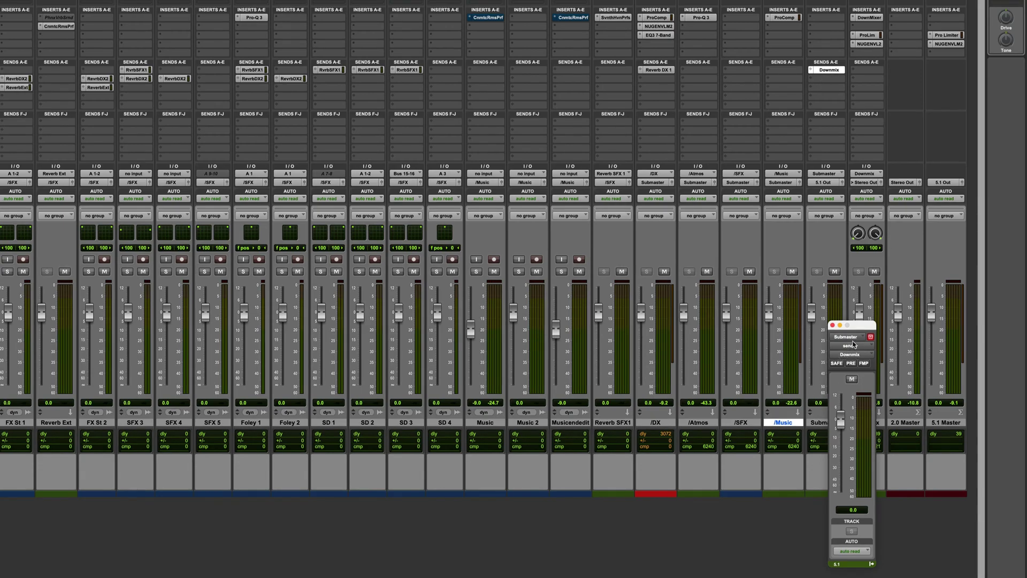
click(832, 325)
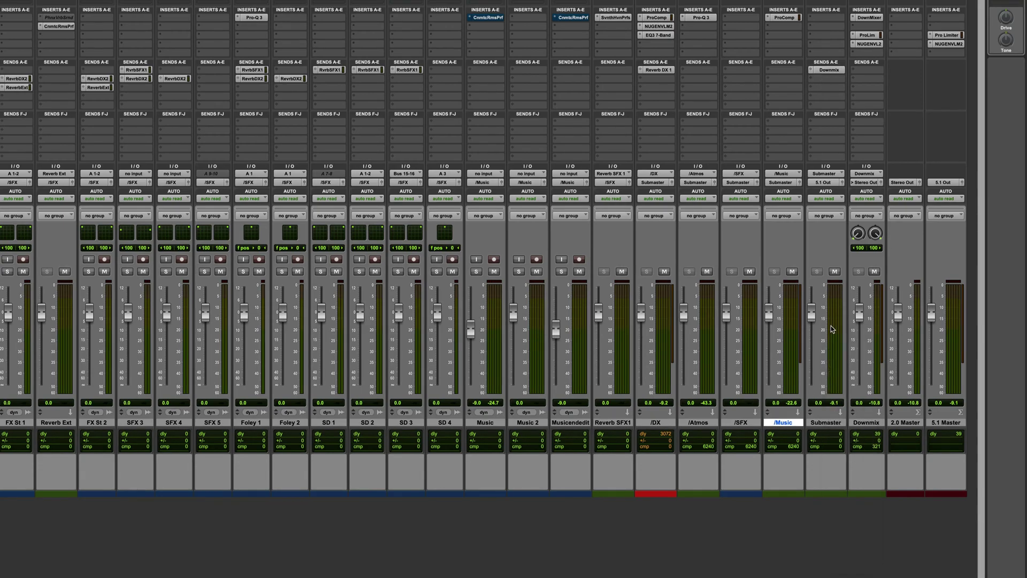
Set all three Downmix inserts to 'no insert', removing DownMixer, ProLim and NUGENVLM2.
click(868, 424)
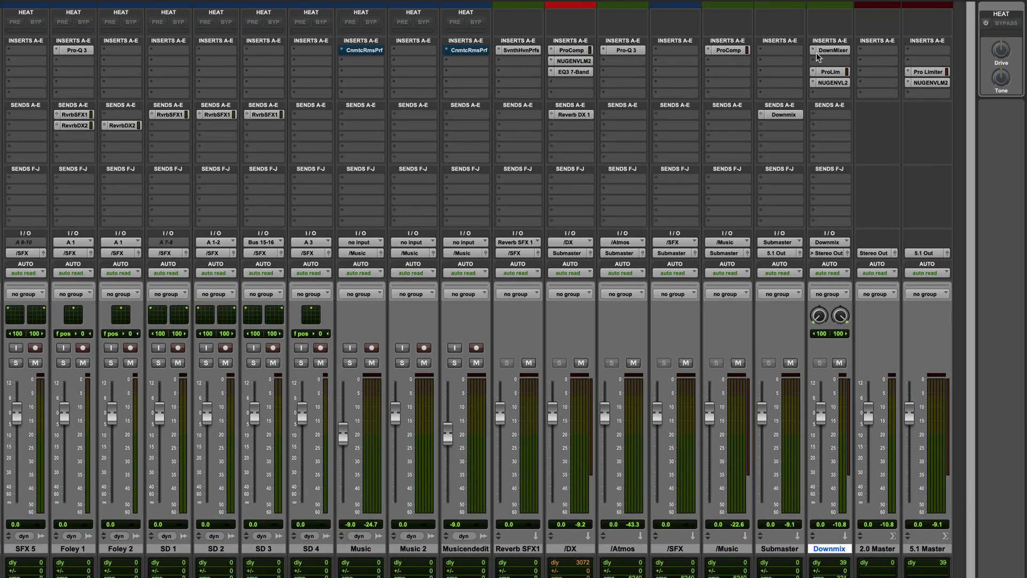
click(813, 84)
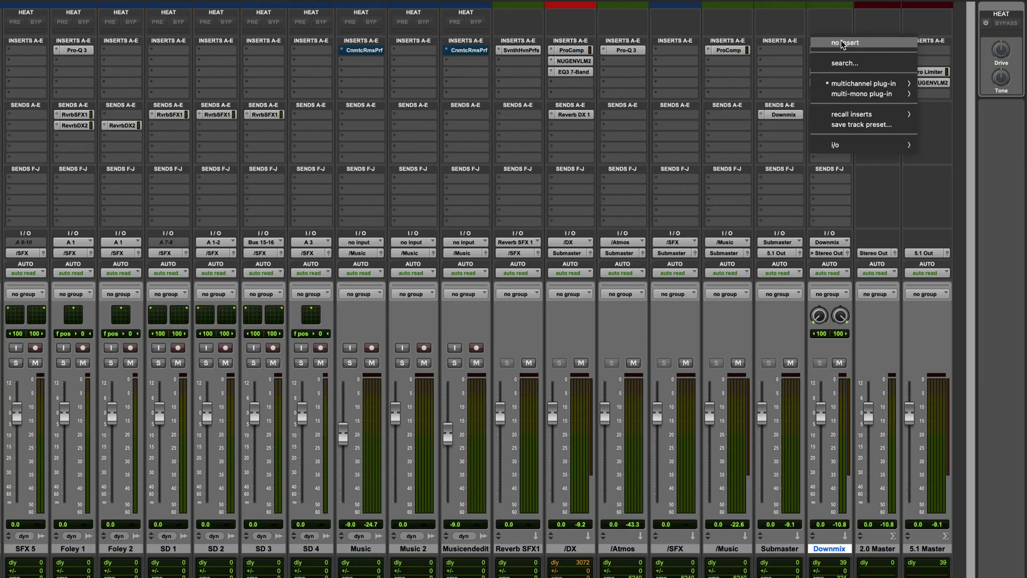
click(814, 76)
click(816, 71)
click(837, 32)
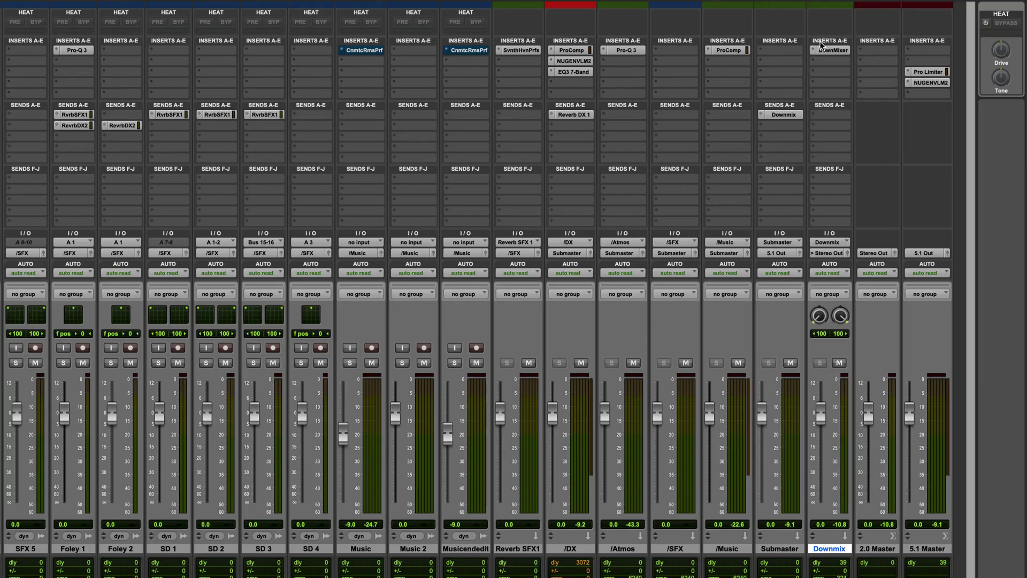
click(815, 53)
click(847, 11)
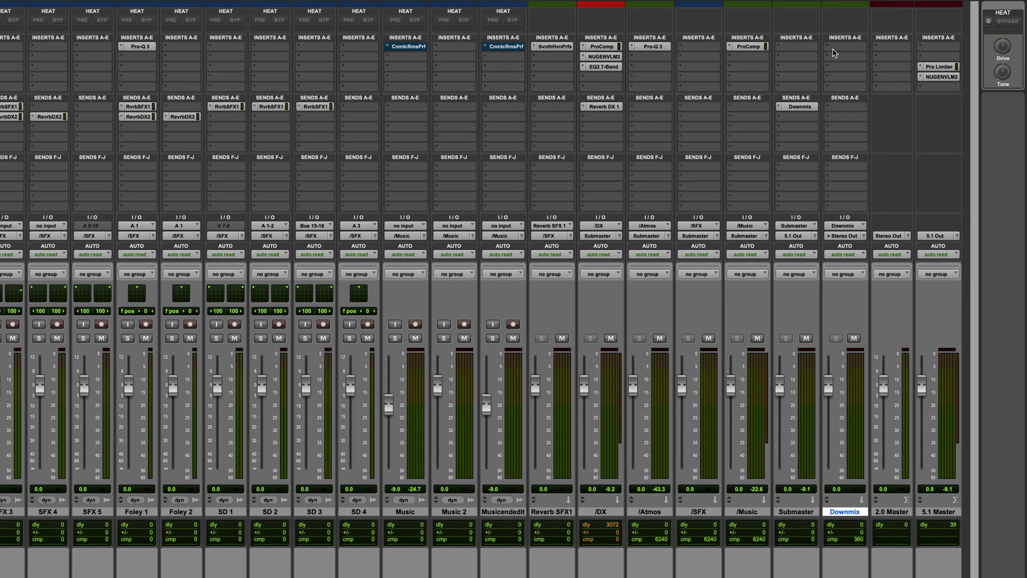
Search 'down' and insert DownMixer (5.1/stereo) on the Downmix track's first insert.
click(830, 47)
text(down)
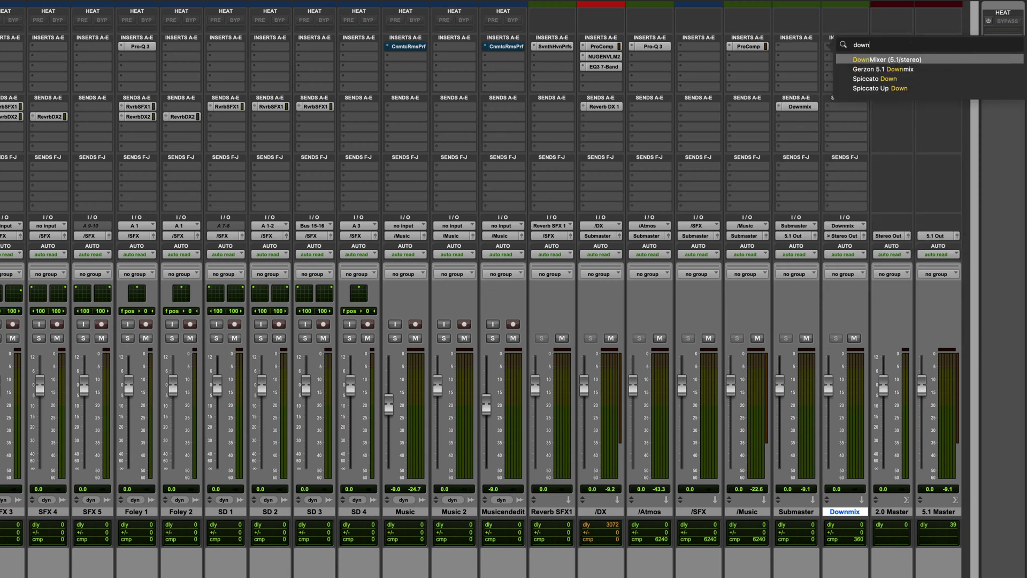
key(Return)
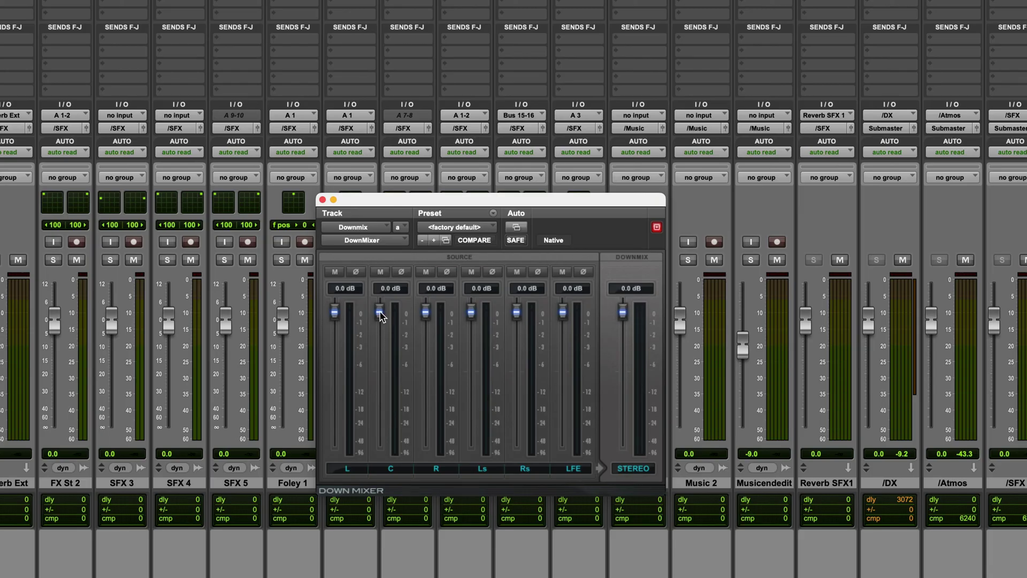
Load the '5.1 to ST with LFE muted' preset: C −3 dB, Ls/Rs −6 dB, LFE muted.
mouse_move(380, 314)
mouse_down()
mouse_move(378, 340)
mouse_move(380, 303)
mouse_up()
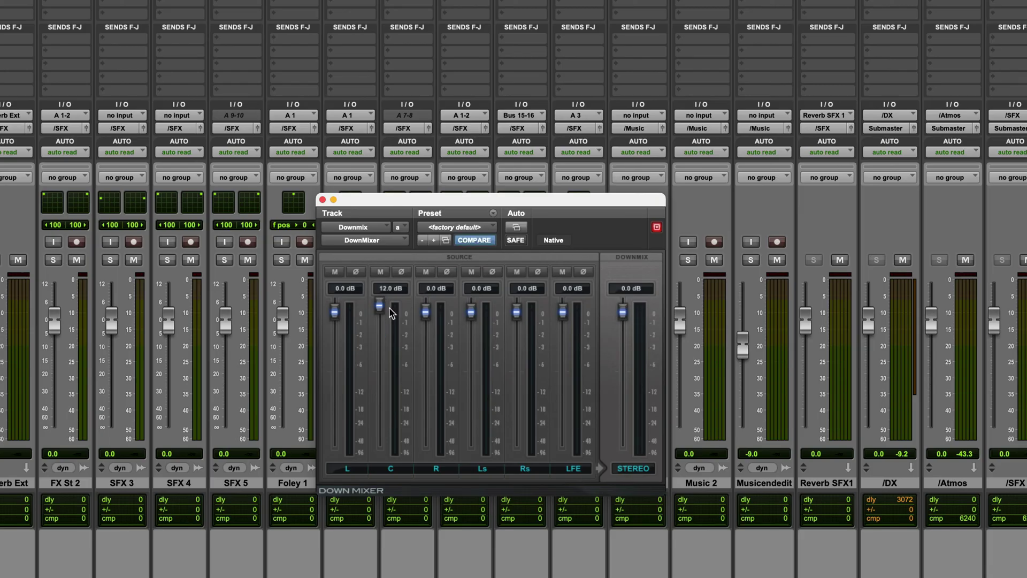
click(443, 229)
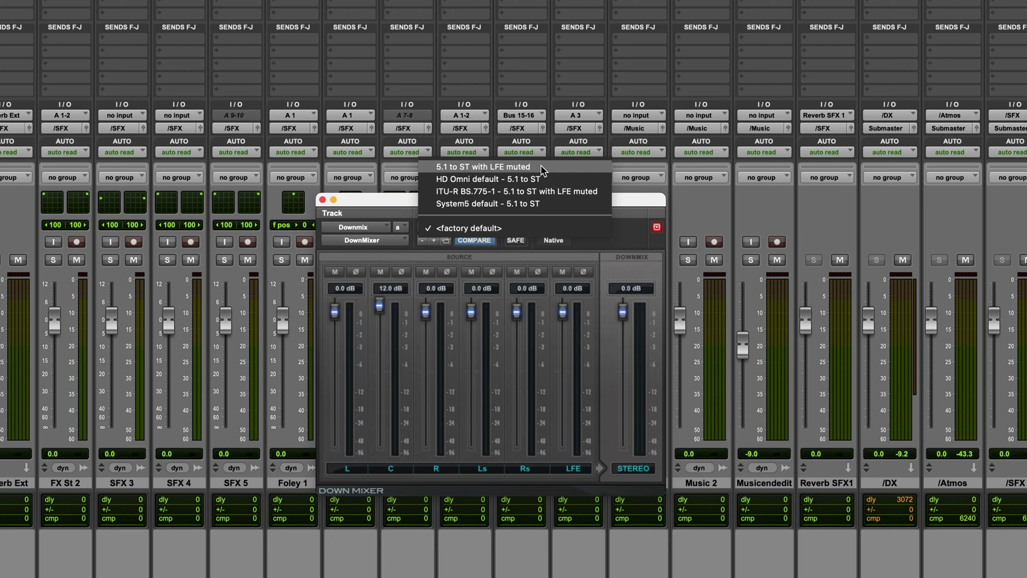
click(541, 170)
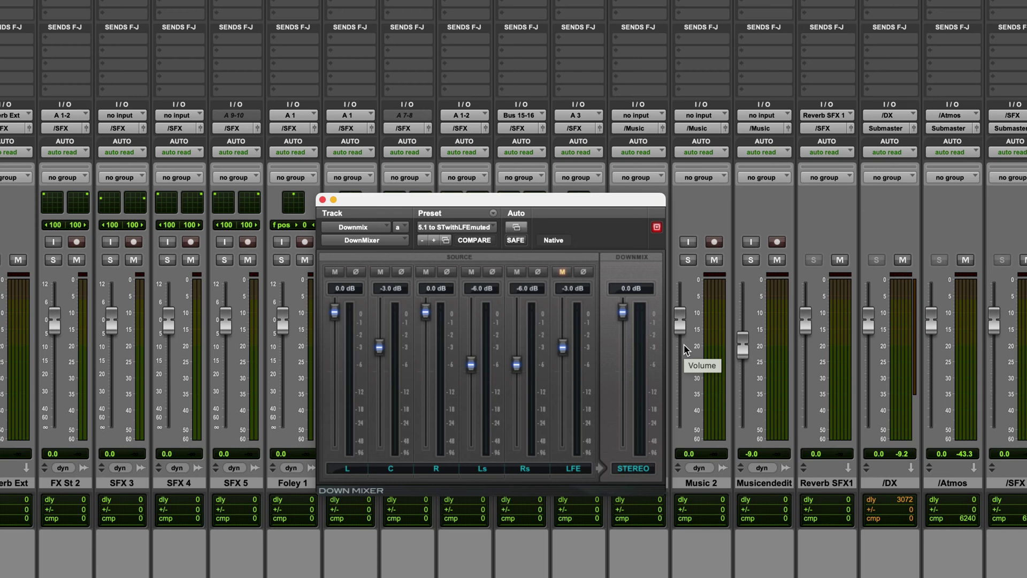
Pull the DownMixer's STEREO output fader down to −2.4 dB.
drag(623, 317, 623, 342)
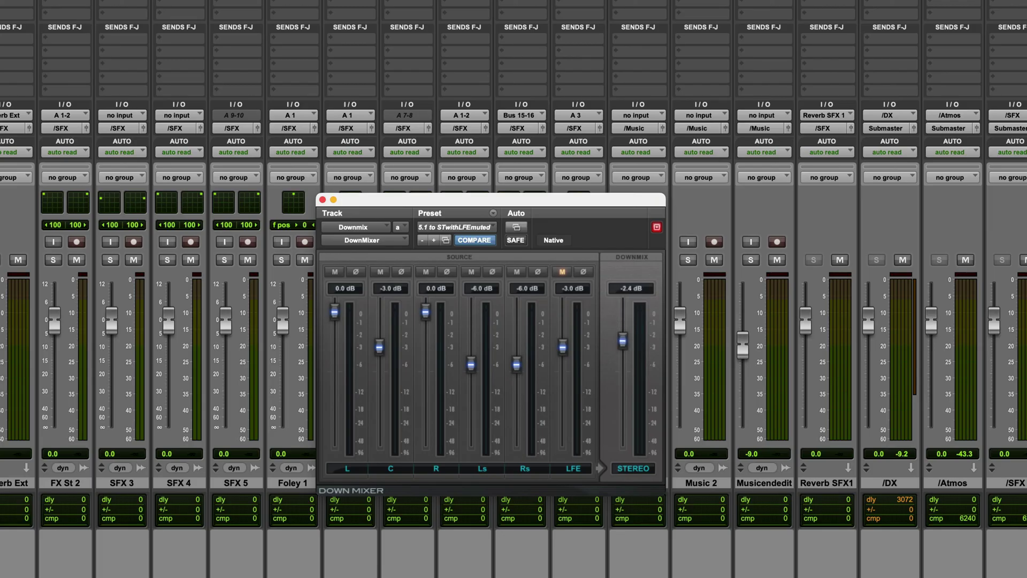
Add the NUGEN VisLM2 loudness meter to the insert after DownMixer on Downmix.
click(905, 50)
mouse_move(936, 61)
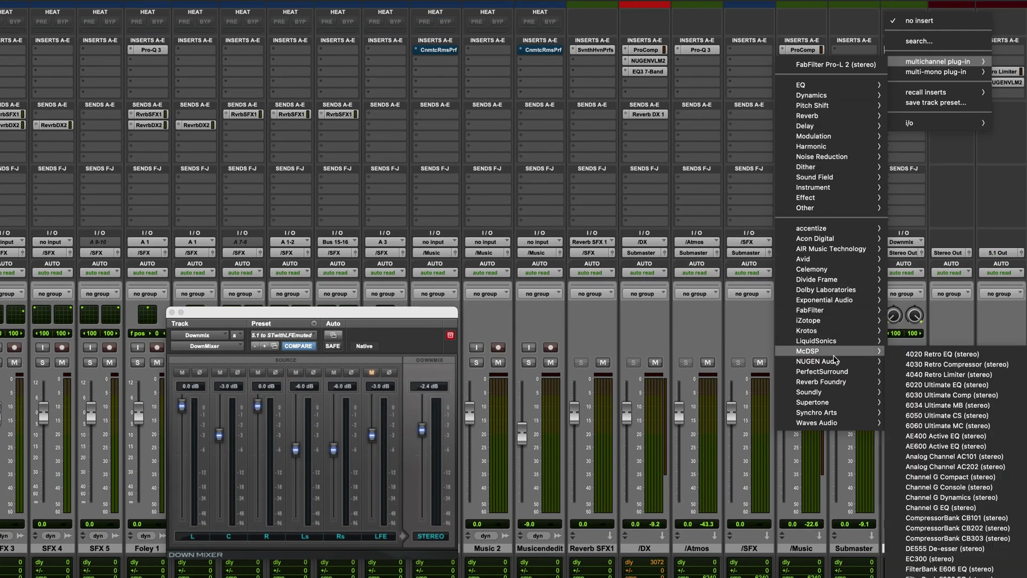
mouse_move(834, 361)
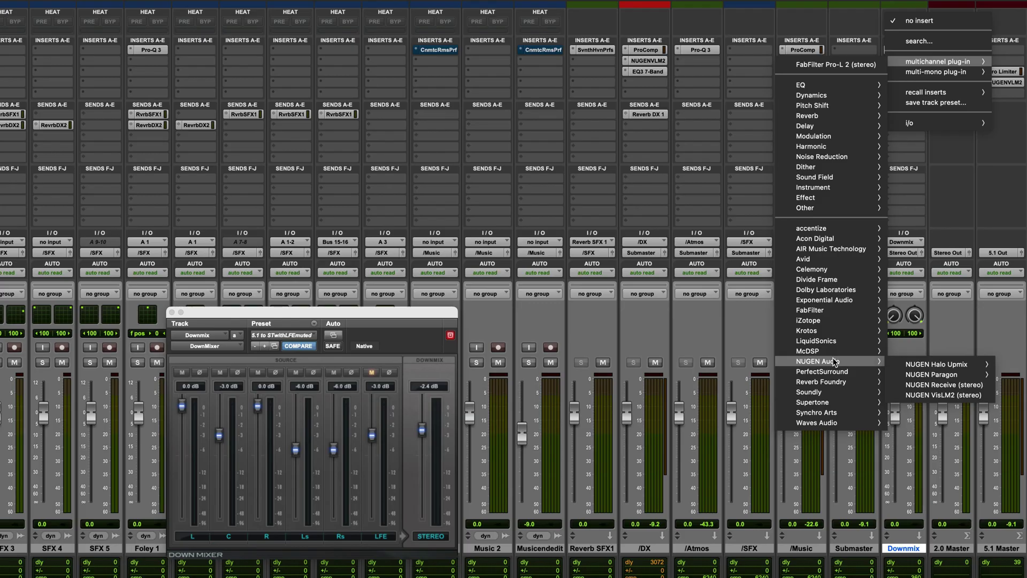
click(941, 395)
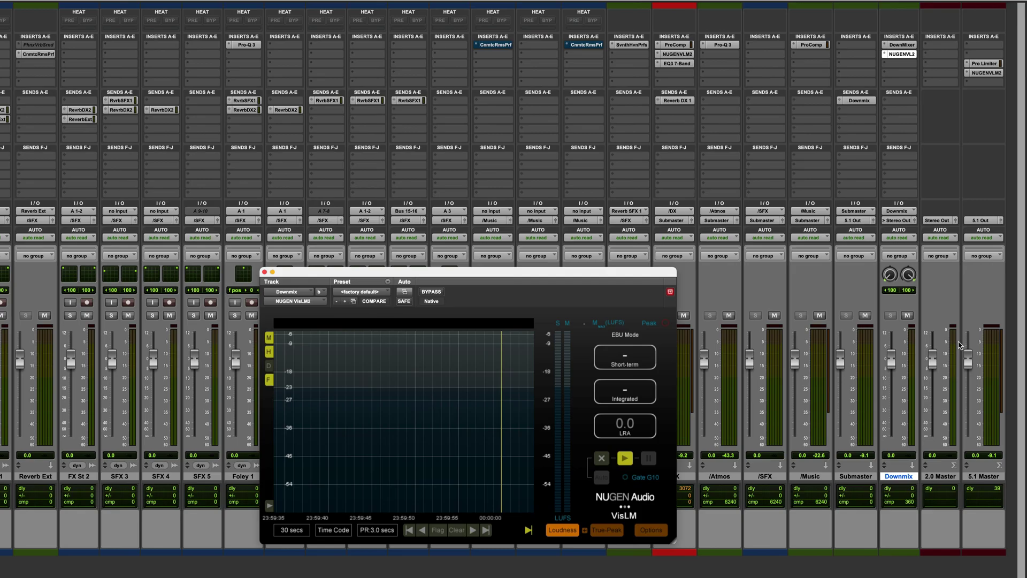
View the DownMixer settings and the 5.1 Master loudness meter, then show the Edit window.
click(902, 44)
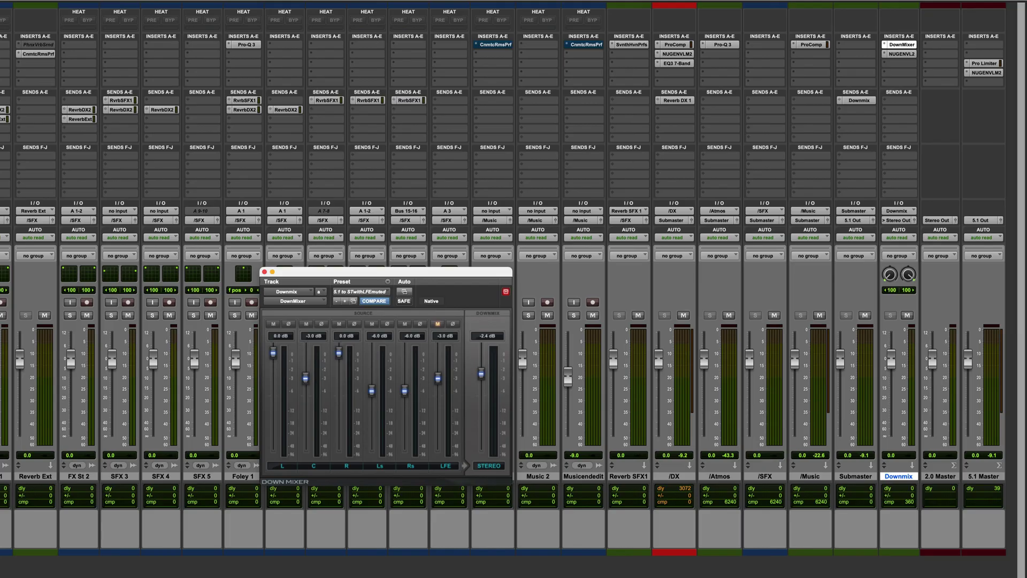
click(985, 73)
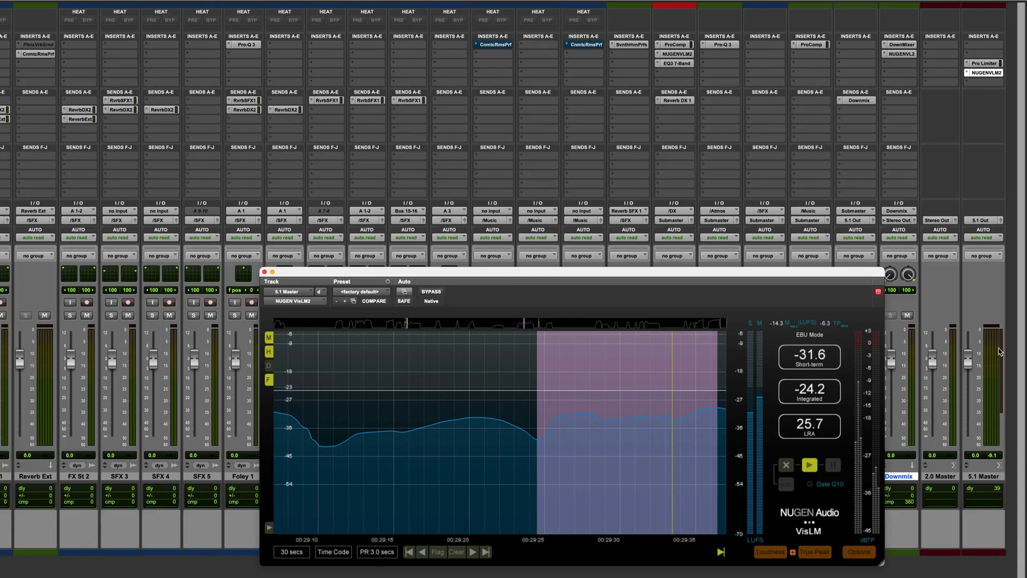
key(super+equal)
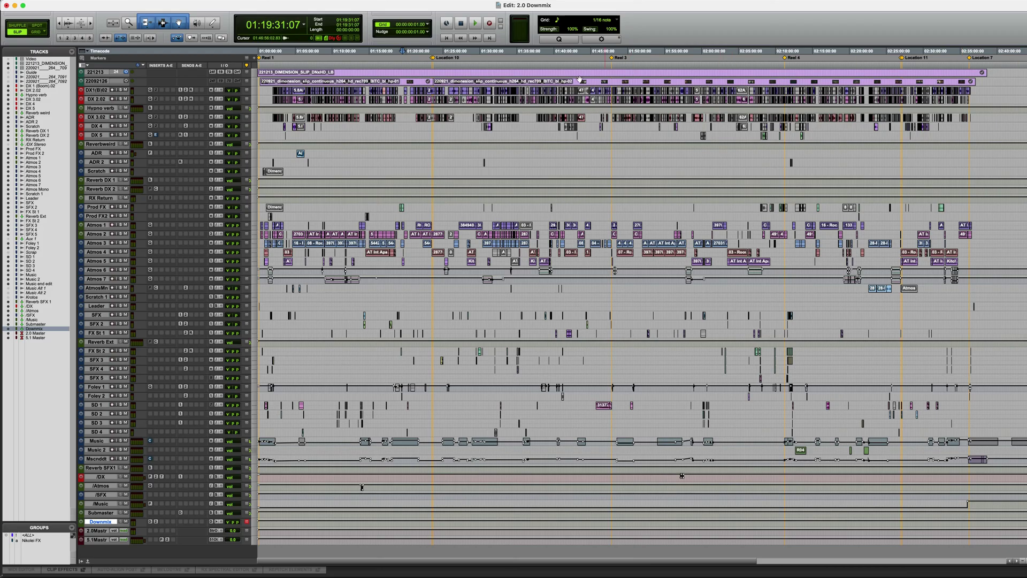
Select the whole video clip and open Bounce Mix with WAV (BWF) as file type.
double_click(518, 73)
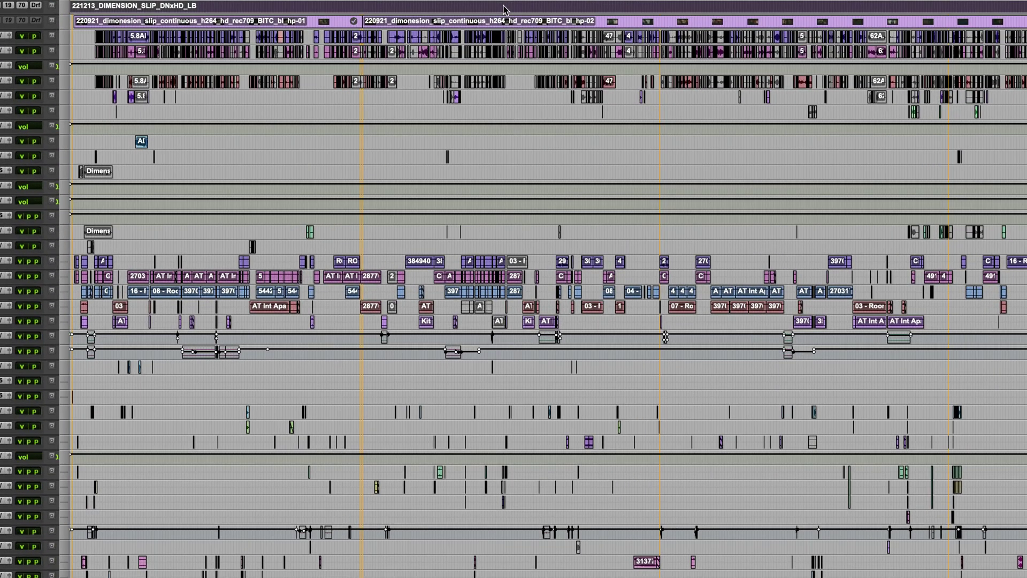
key(alt+super+b)
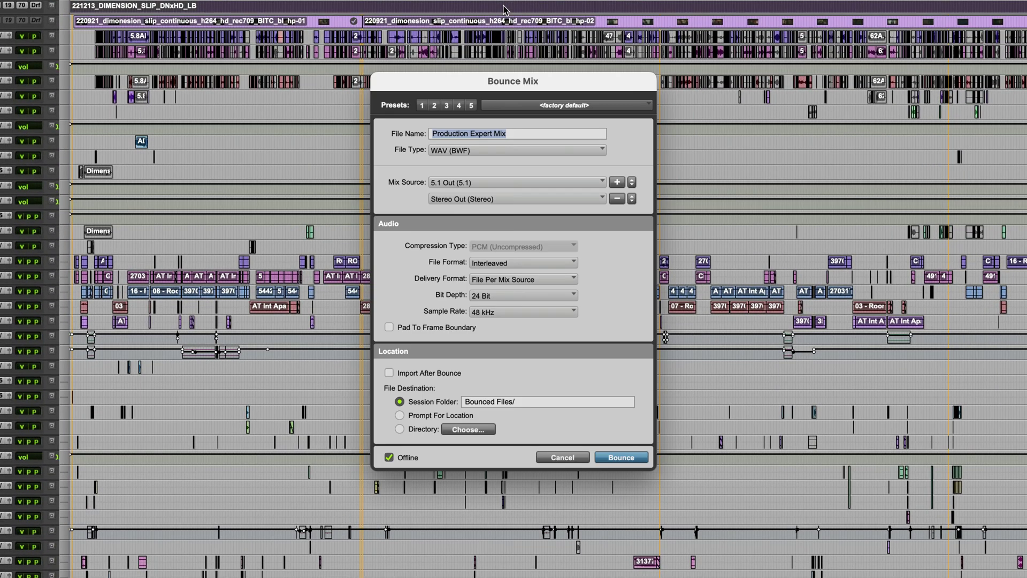
click(496, 151)
click(489, 149)
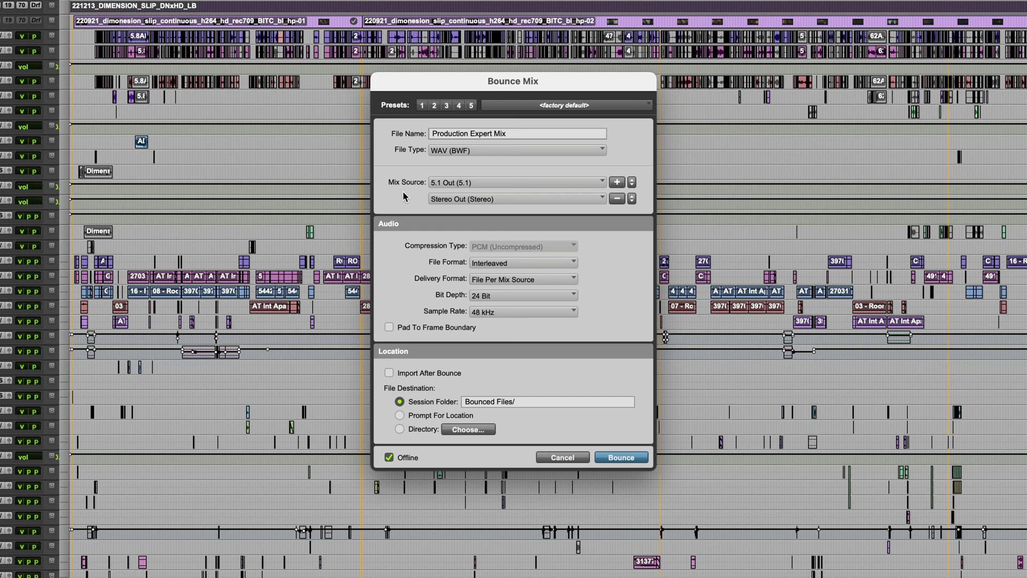
click(452, 182)
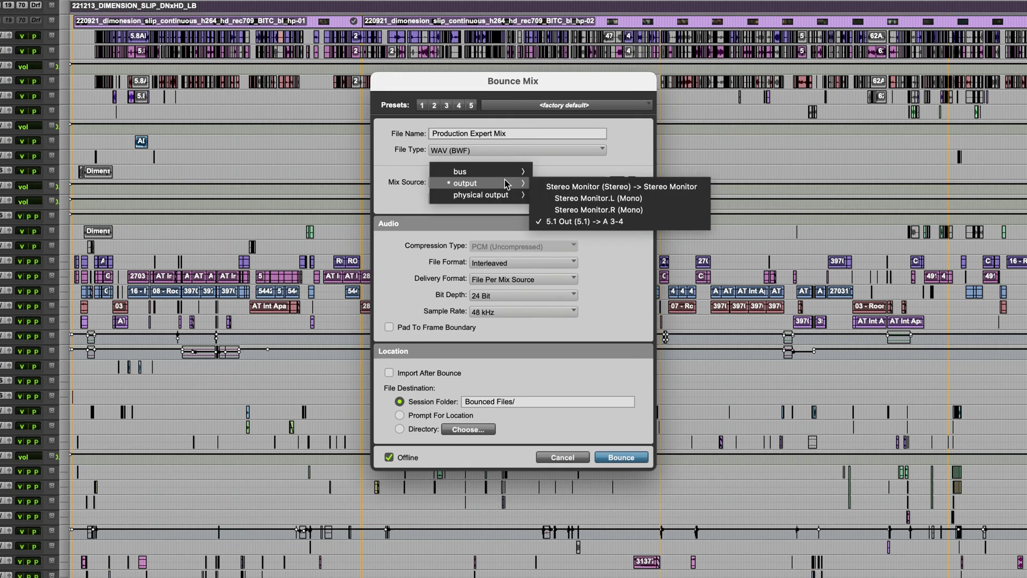
click(557, 221)
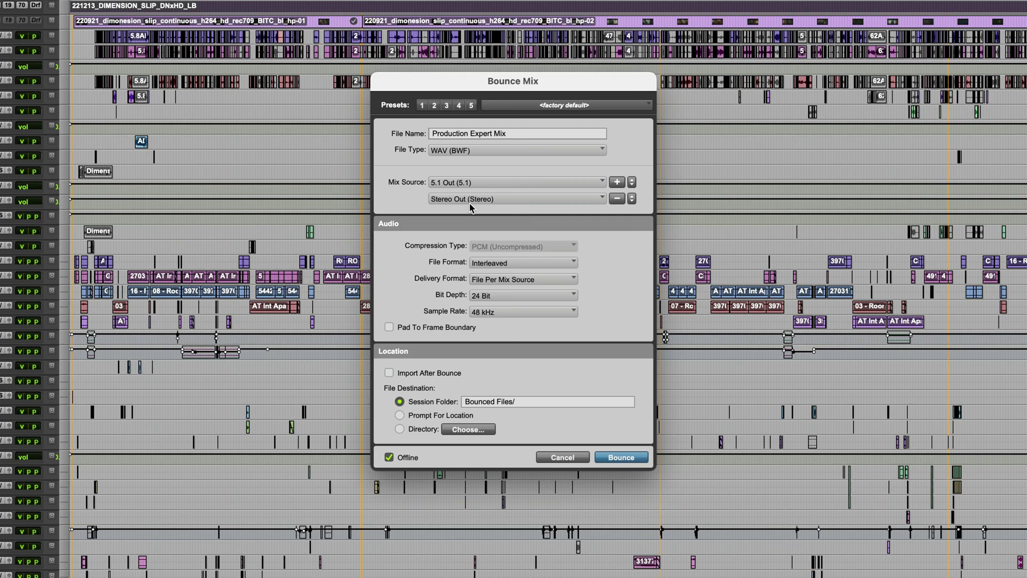
click(617, 198)
click(617, 184)
click(587, 199)
mouse_move(503, 203)
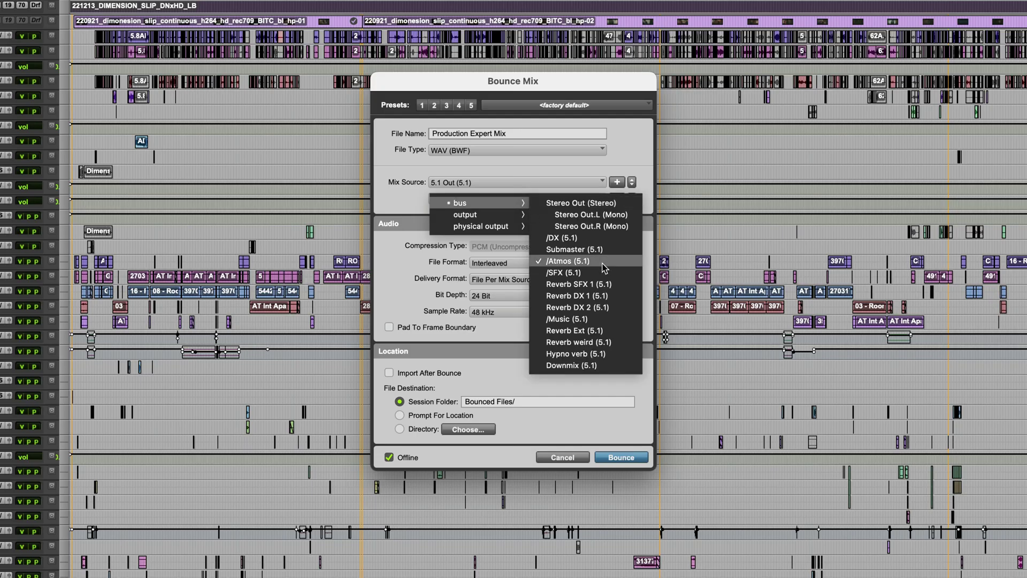
click(586, 203)
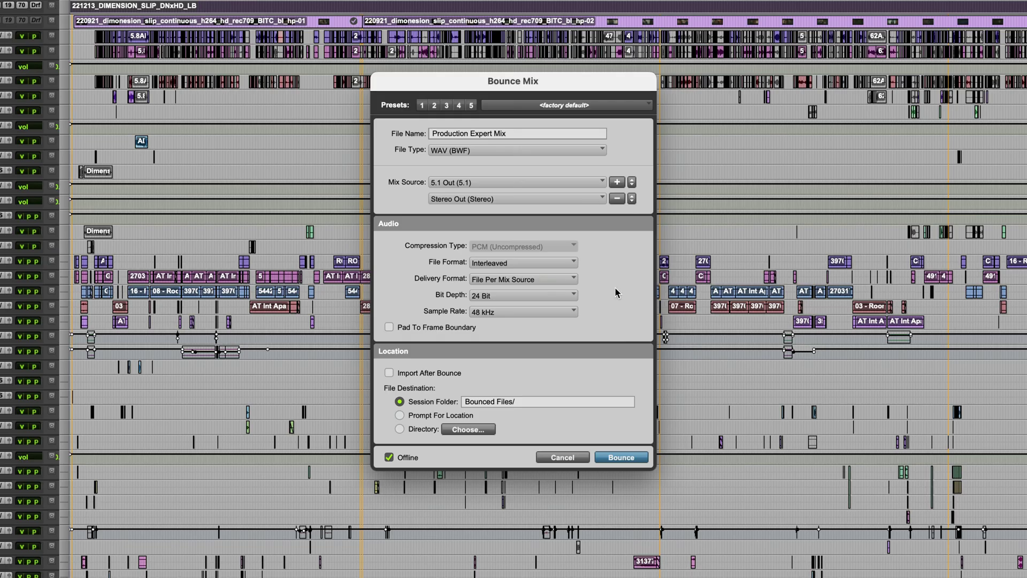
Keep File Per Mix Source delivery and bounce the mix into Bounced Files/.
click(528, 280)
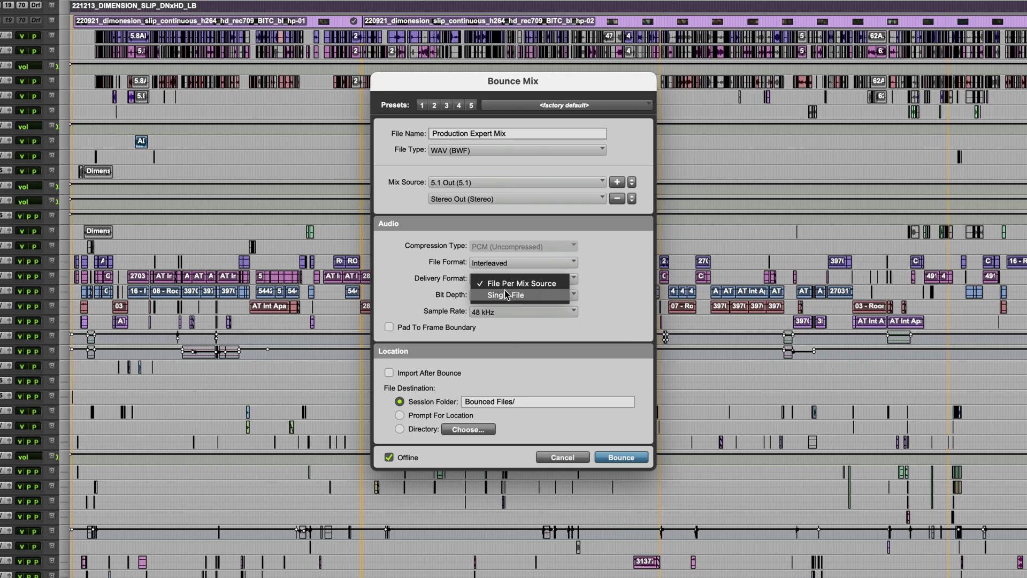
click(554, 284)
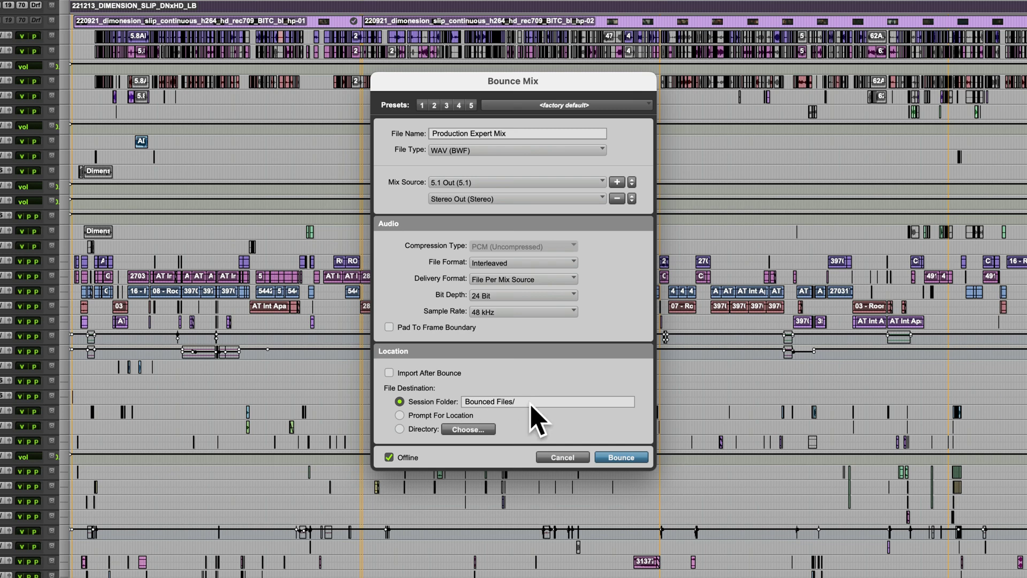
click(620, 458)
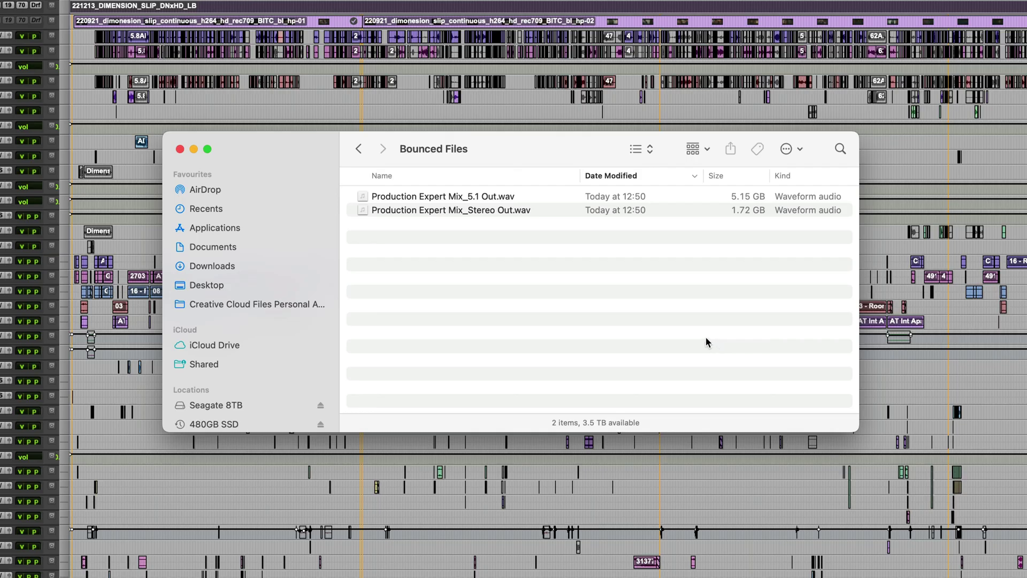
Inspect Production Expert Mix_5.1 Out.wav and _Stereo Out.wav in Bounced Files, then deselect them.
click(463, 197)
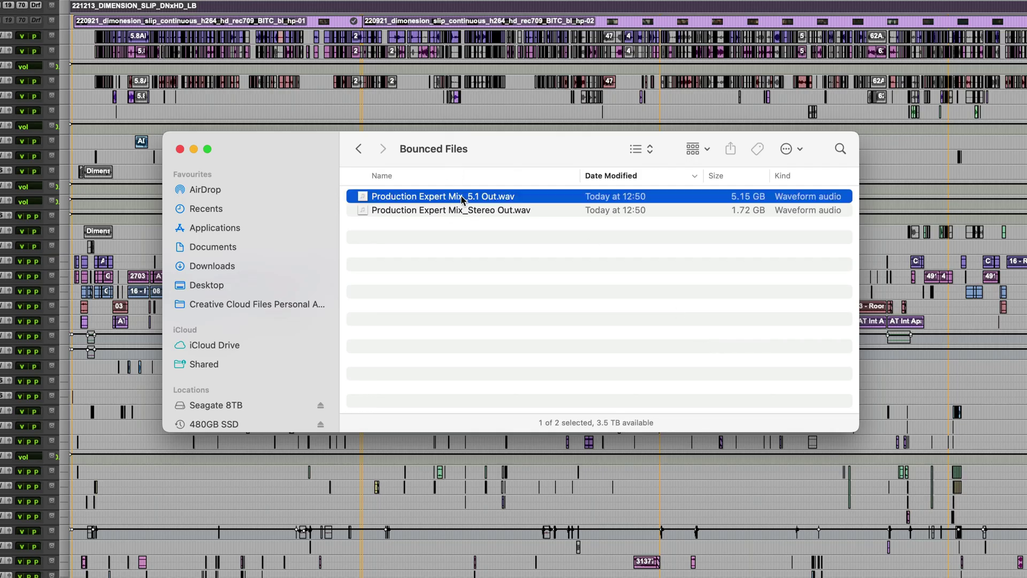
click(488, 212)
click(465, 250)
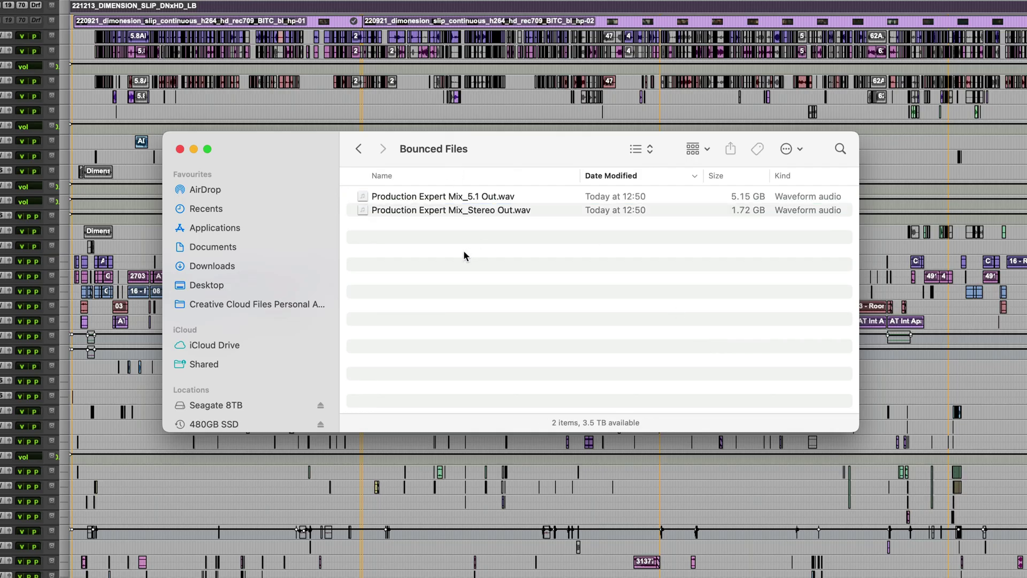